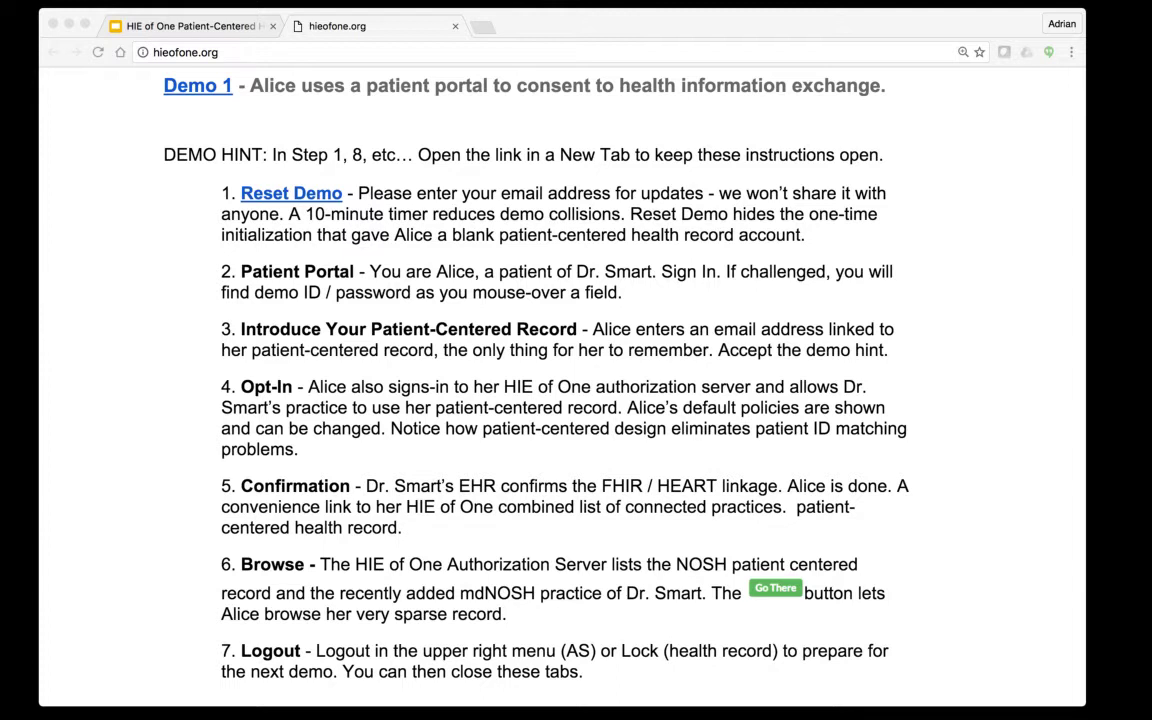
Open the Reset Demo page from hieofone.org in a background tab, keeping the instructions visible
{"action": "left_click", "coordinate": [291, 193]}
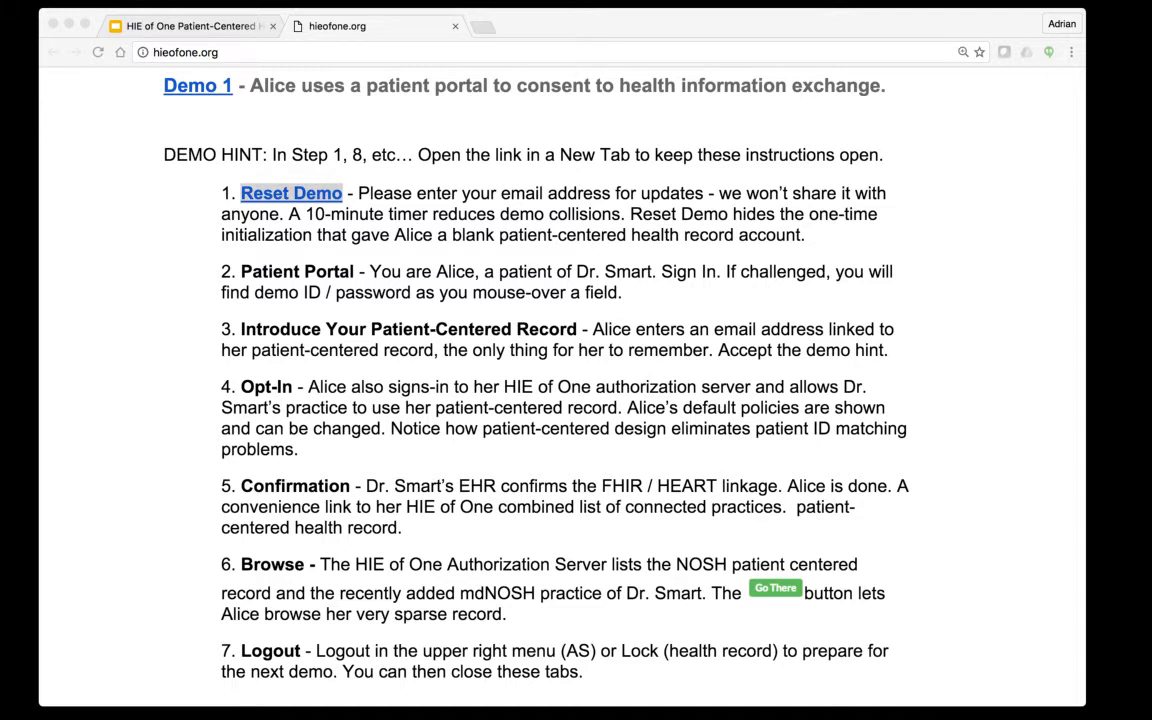
{"action": "key", "text": "super+Return"}
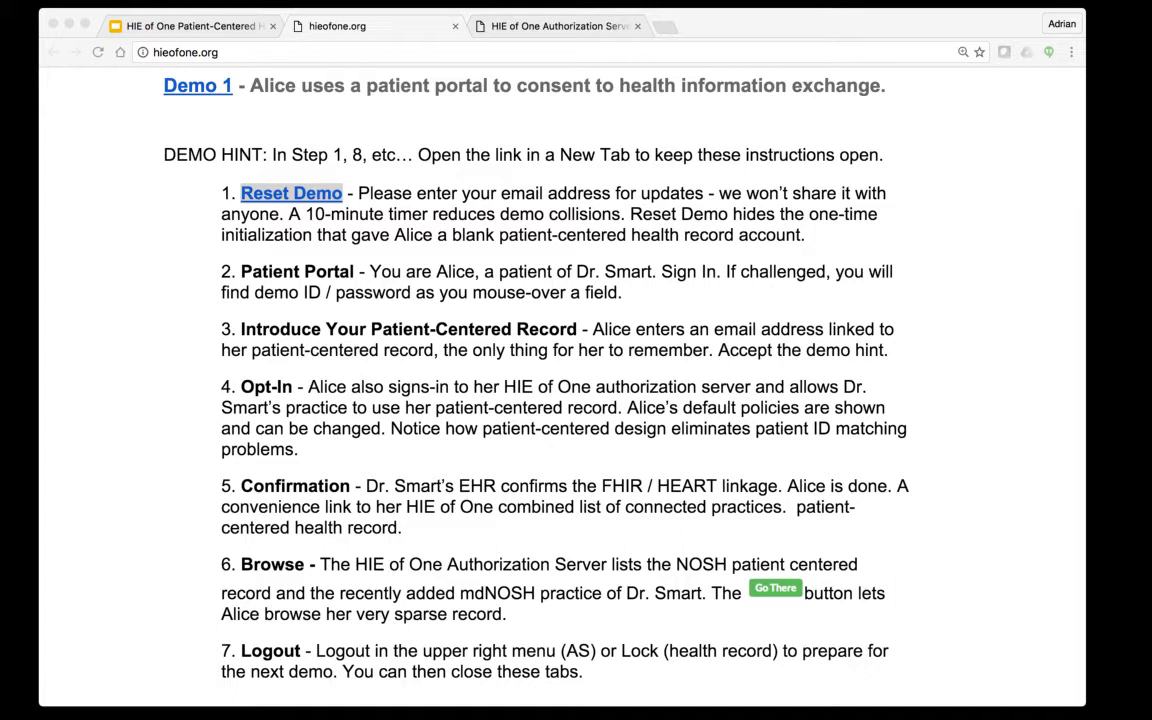
{"action": "key", "text": "super+Tab"}
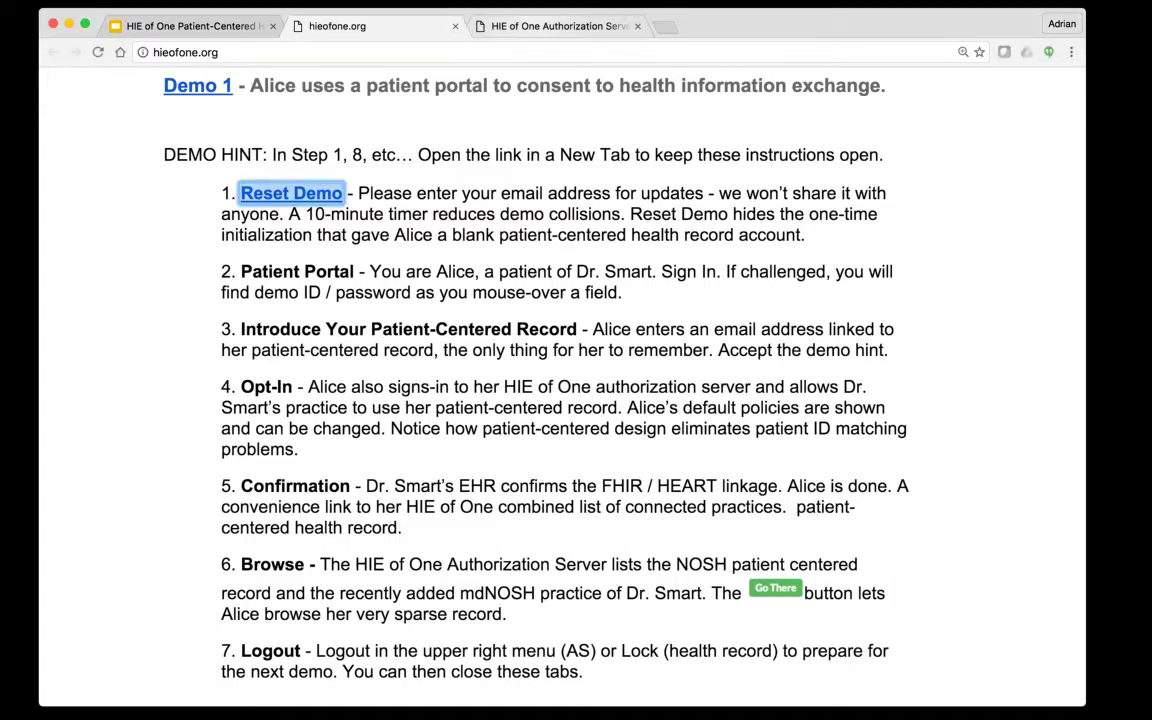
On the Reset Demo page, enter an e-mail address for updates and submit the demo reset
{"action": "key", "text": "ctrl+Tab"}
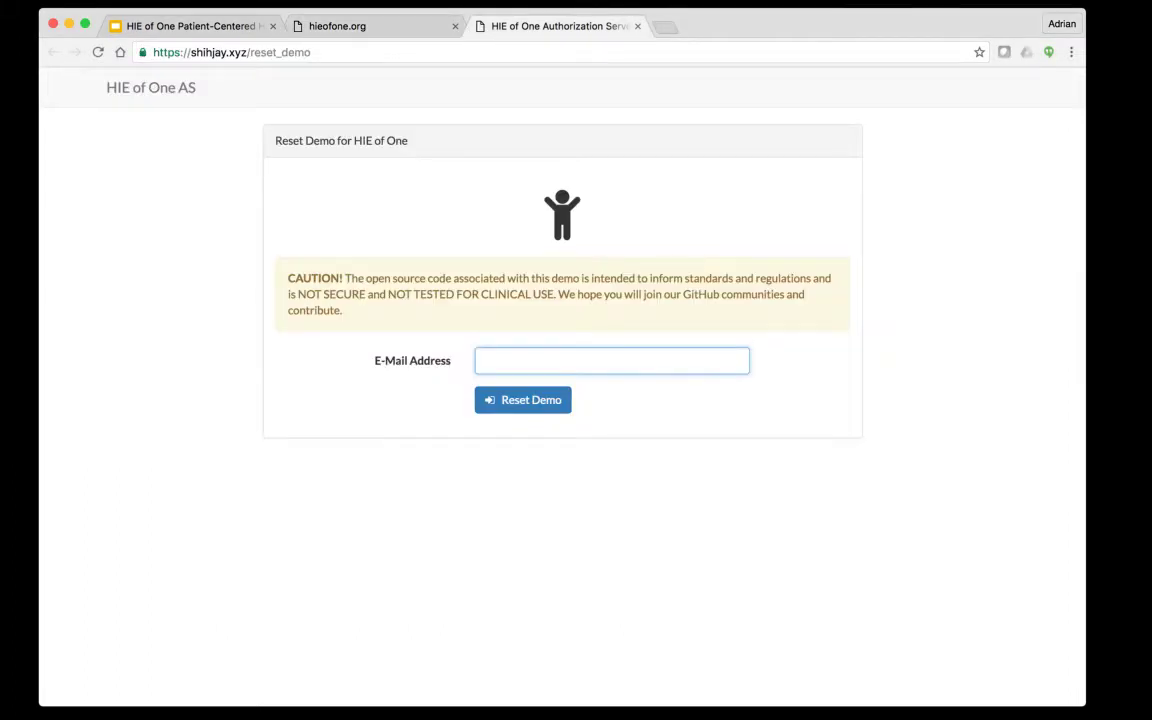
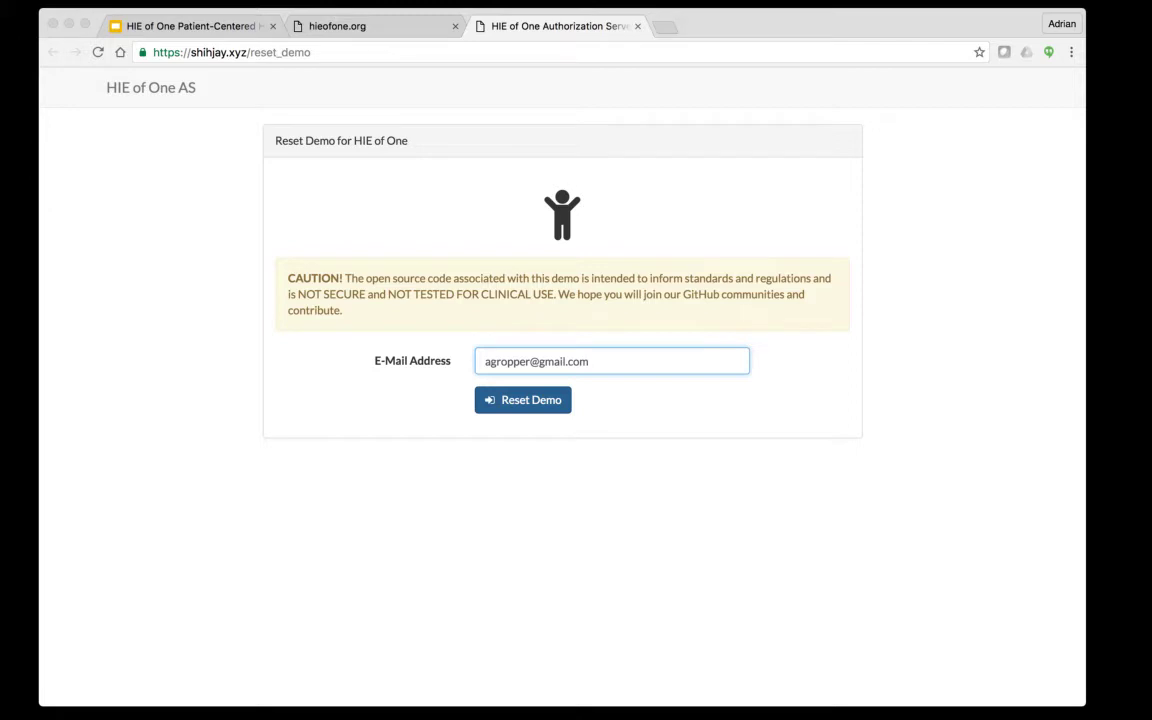
{"action": "left_click", "coordinate": [522, 400]}
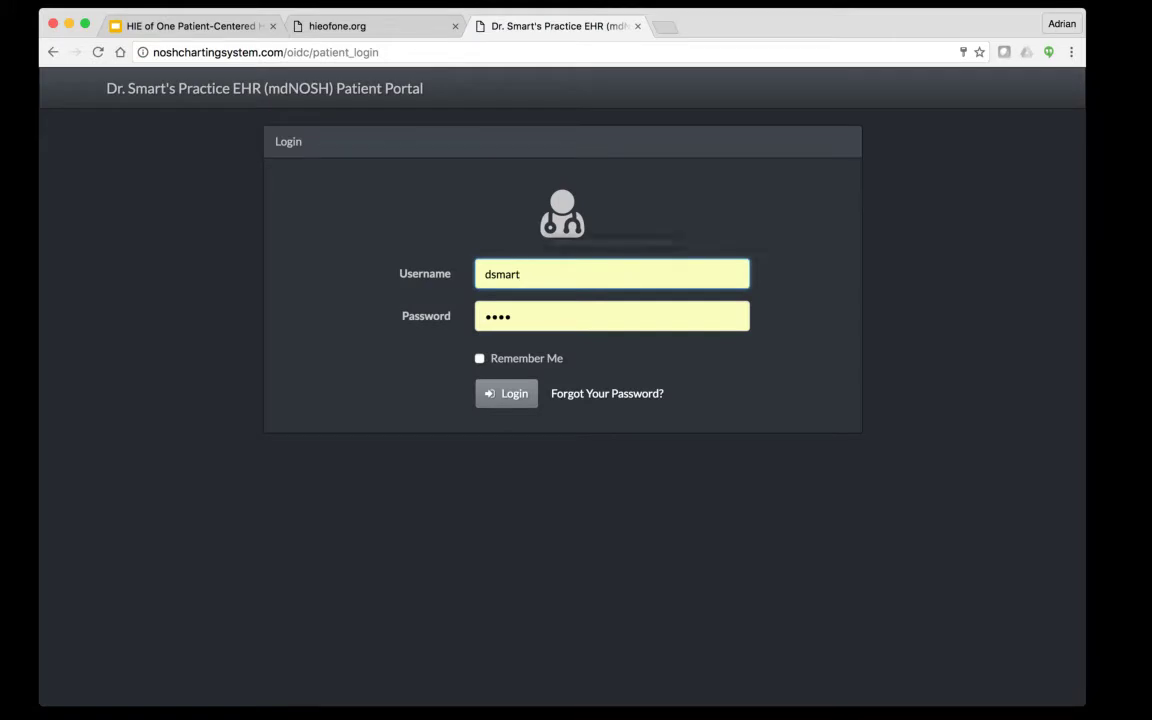
Replace the prefilled practitioner username with the demo patient username and log in with the existing password
{"action": "key", "text": "super+a"}
{"action": "type", "text": "Akice"}
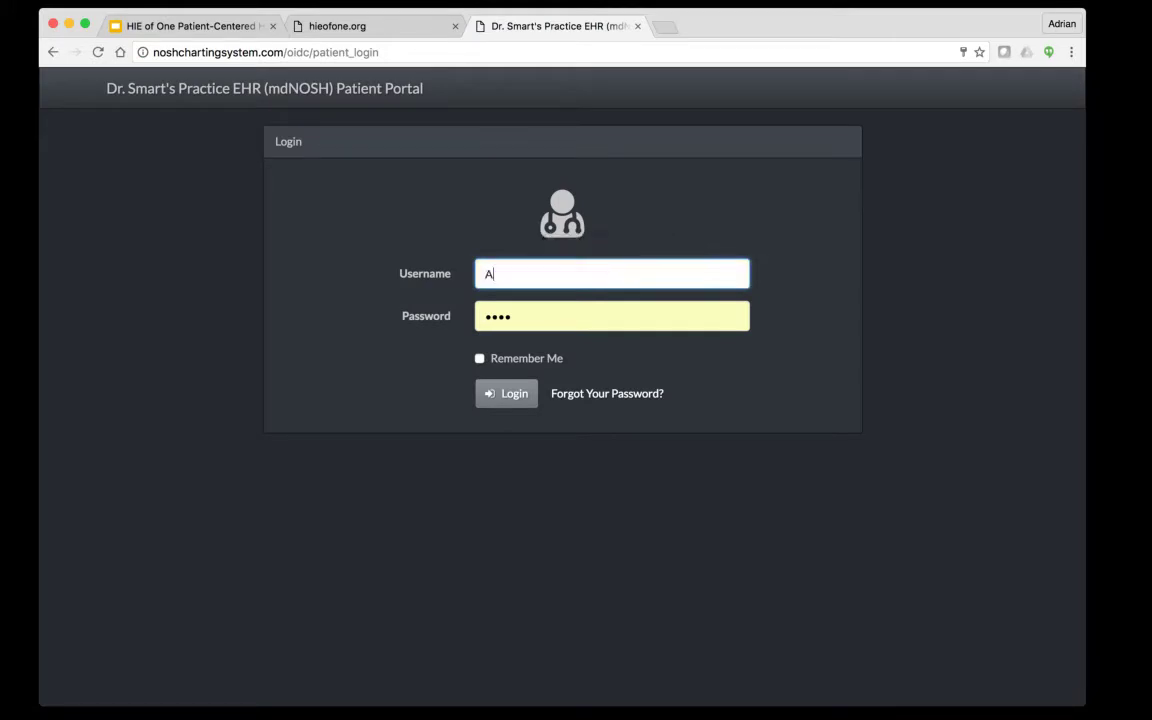
{"action": "key", "text": "BackSpace"}
{"action": "key", "text": "BackSpace"}
{"action": "key", "text": "BackSpace"}
{"action": "key", "text": "BackSpace"}
{"action": "type", "text": "licePatieint"}
{"action": "key", "text": "BackSpace"}
{"action": "key", "text": "BackSpace"}
{"action": "key", "text": "BackSpace"}
{"action": "key", "text": "BackSpace"}
{"action": "type", "text": "ent"}
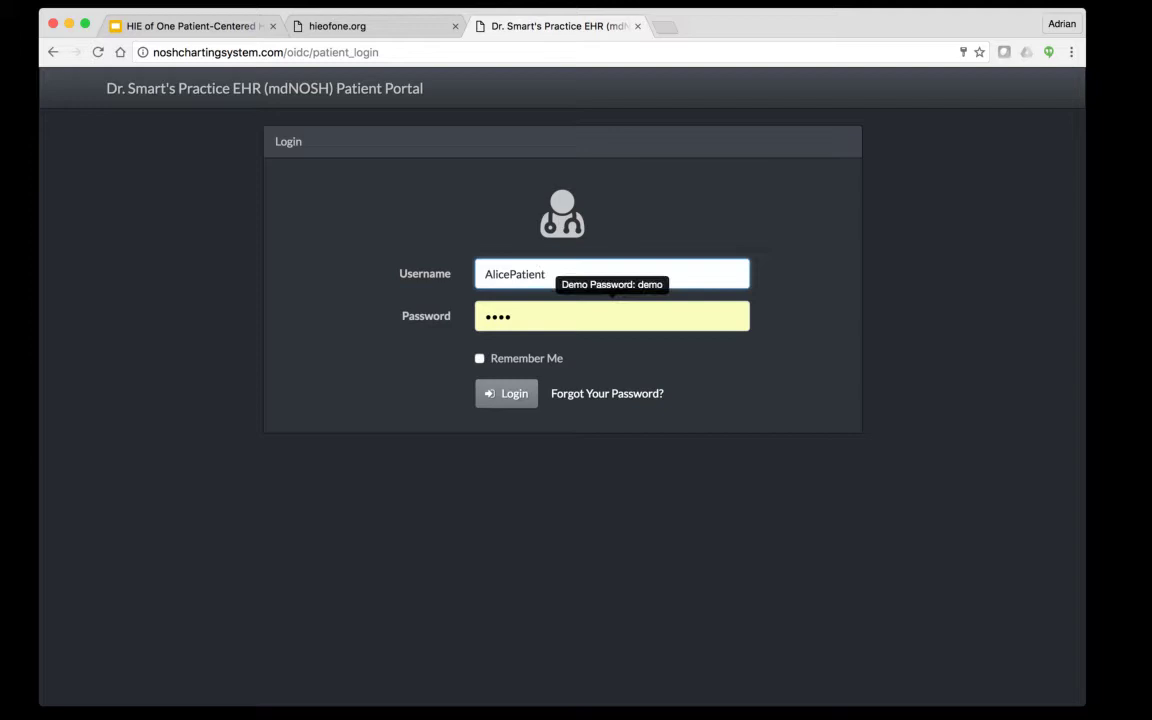
{"action": "key", "text": "Return"}
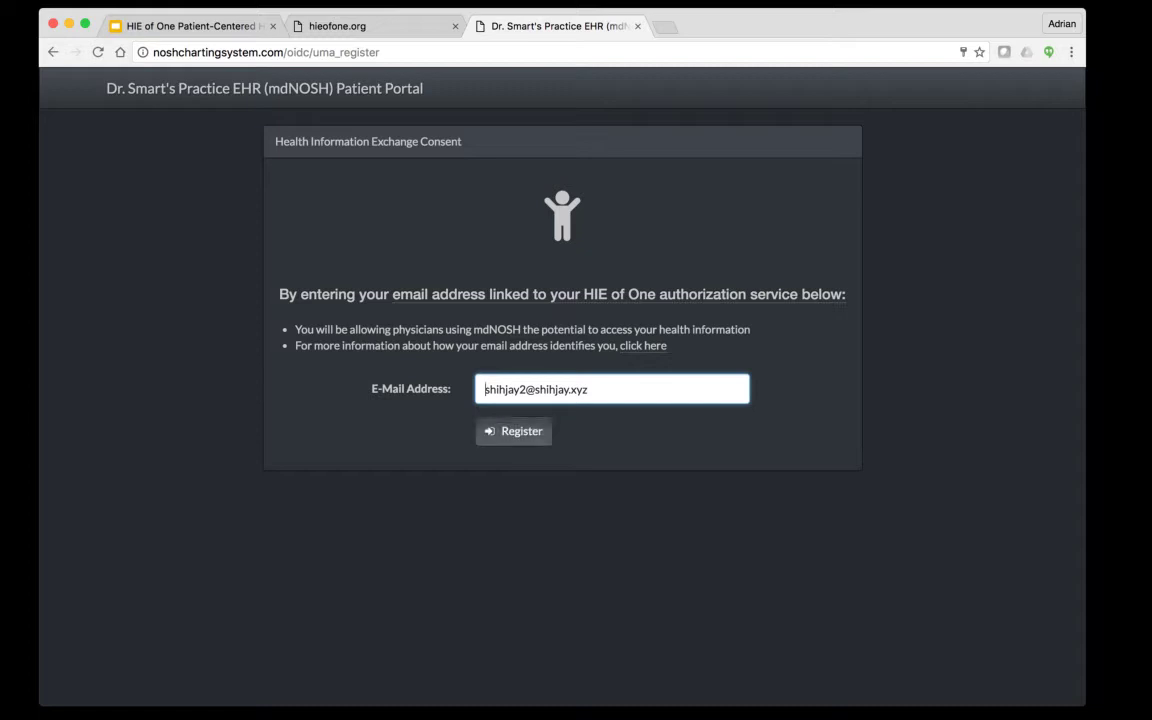
Register the entered HIE of One e-mail address on the consent form
{"action": "key", "text": "Tab"}
{"action": "key", "text": "Return"}
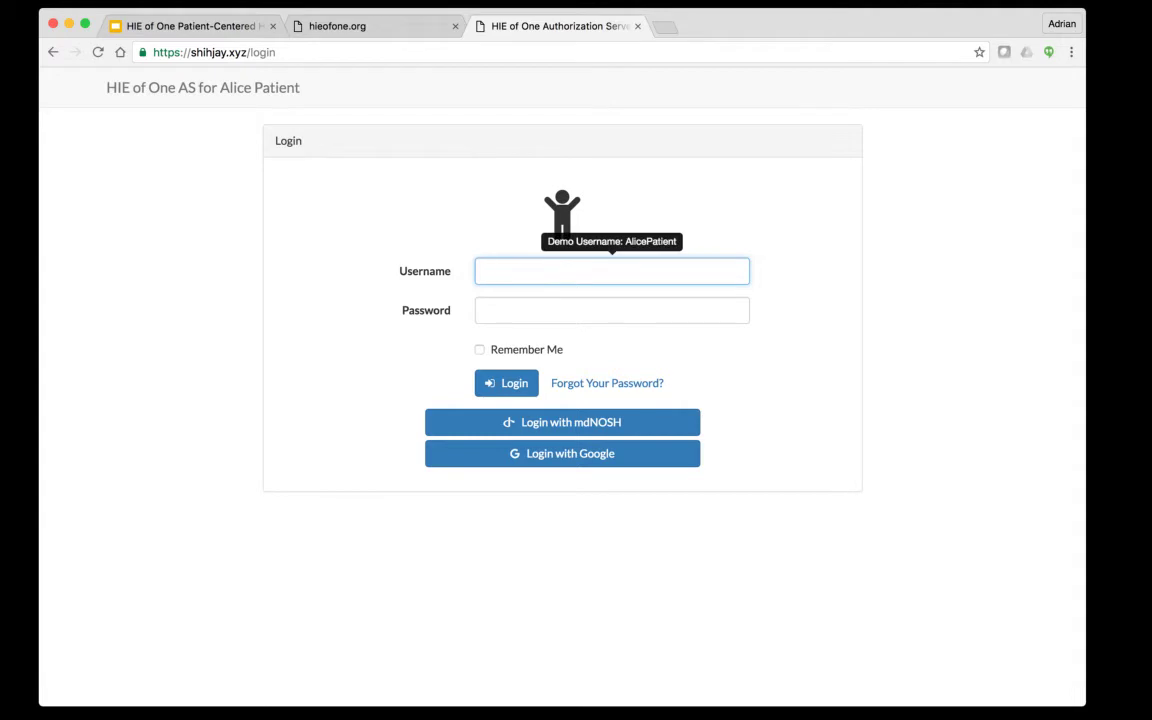
Log in to the authorization server with the demo patient's username and password
{"action": "type", "text": "AlicePatient"}
{"action": "left_click", "coordinate": [612, 310]}
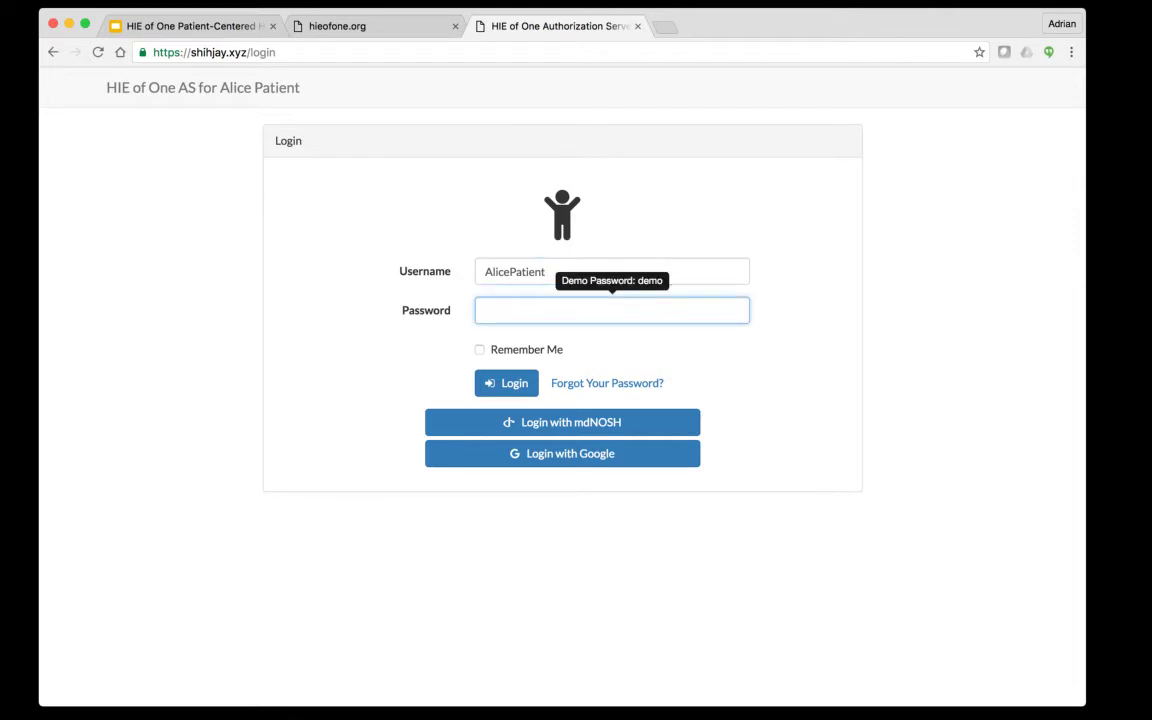
{"action": "type", "text": "demo"}
{"action": "key", "text": "Return"}
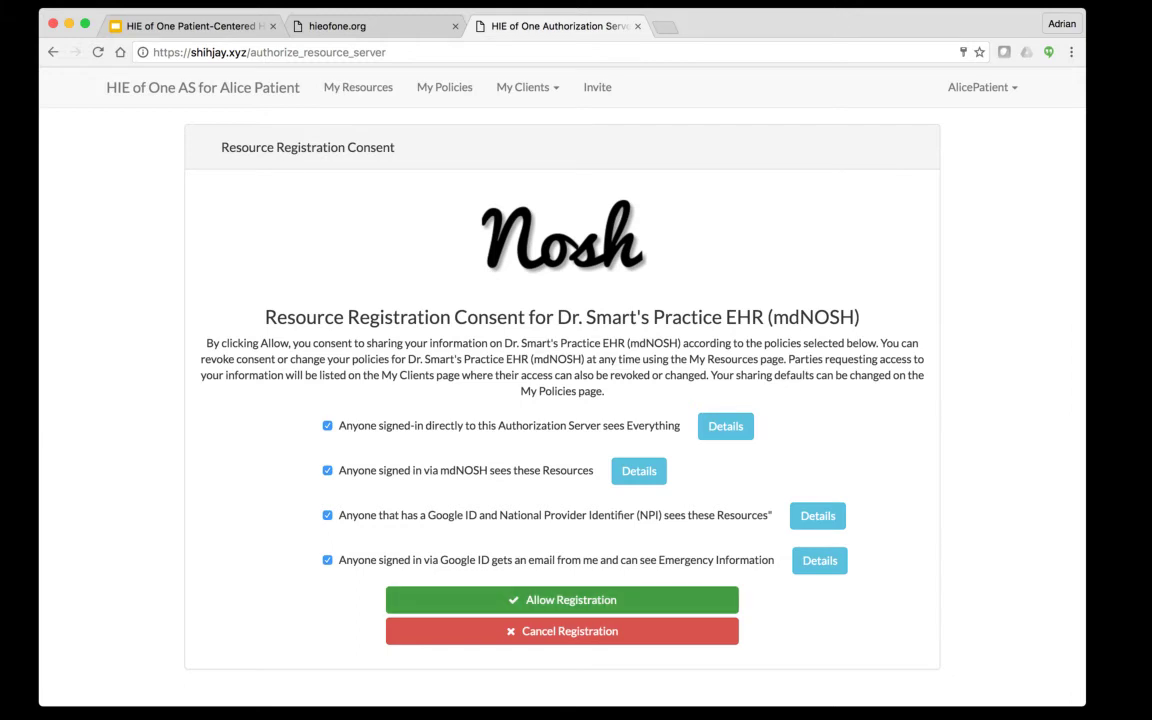
Allow mdNOSH's resource registration with all four sharing policies left ticked
{"action": "left_click", "coordinate": [562, 600]}
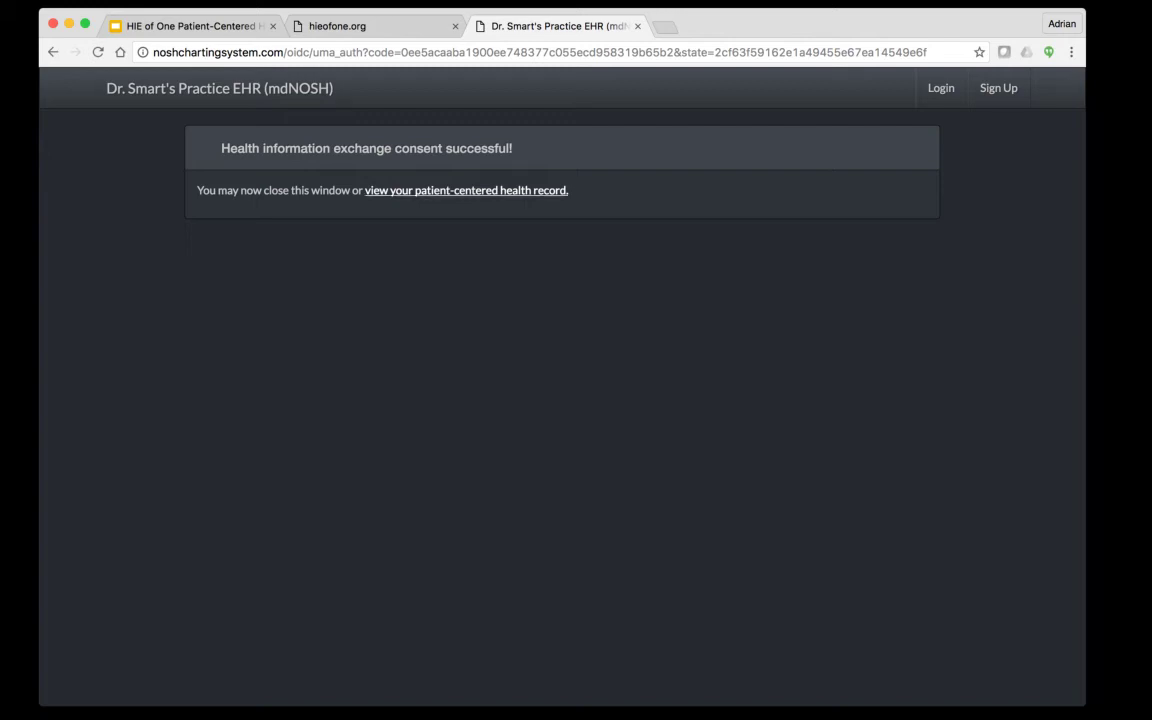
Follow the 'view your patient-centered health record' link to the NOSH Personal Health Record
{"action": "left_click", "coordinate": [466, 190]}
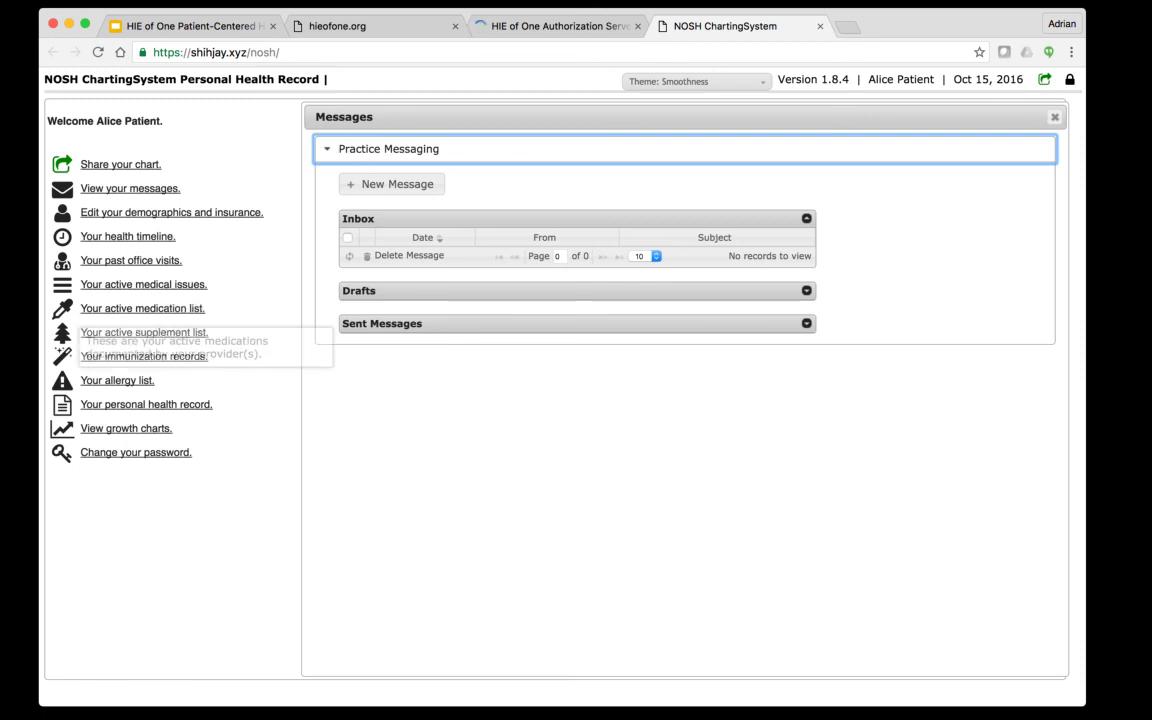
View the active medication list showing Lisinopril, then log out and close the NOSH tab
{"action": "left_click", "coordinate": [142, 308]}
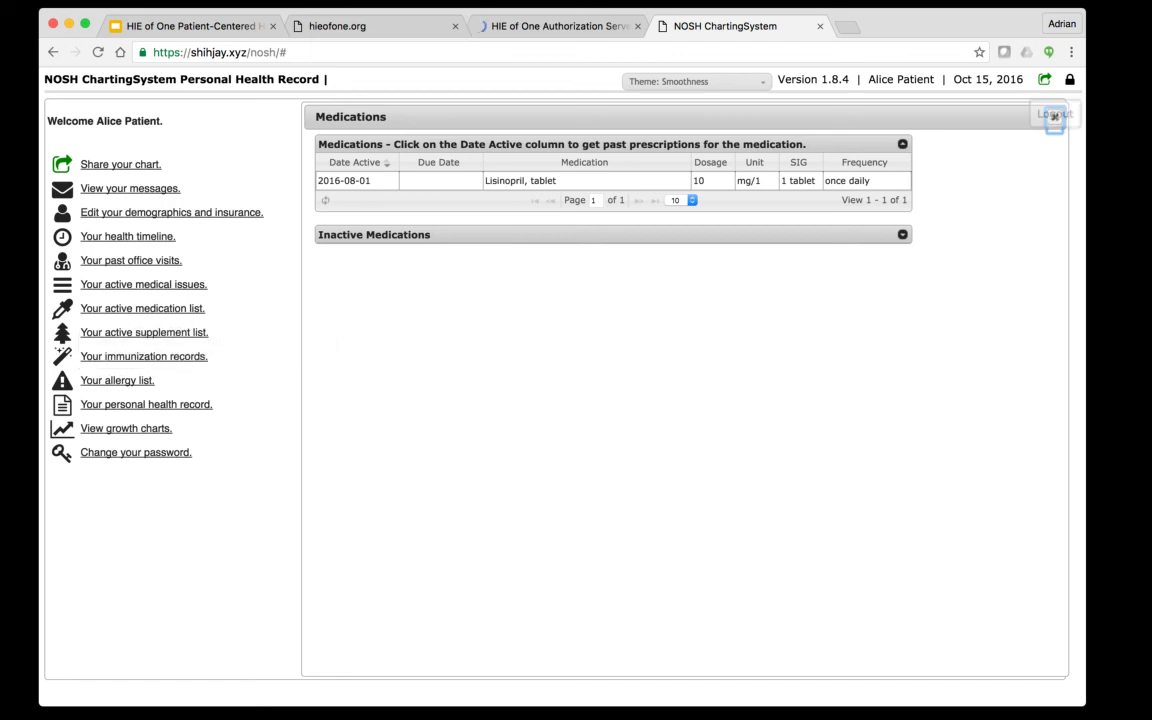
{"action": "left_click", "coordinate": [1069, 79]}
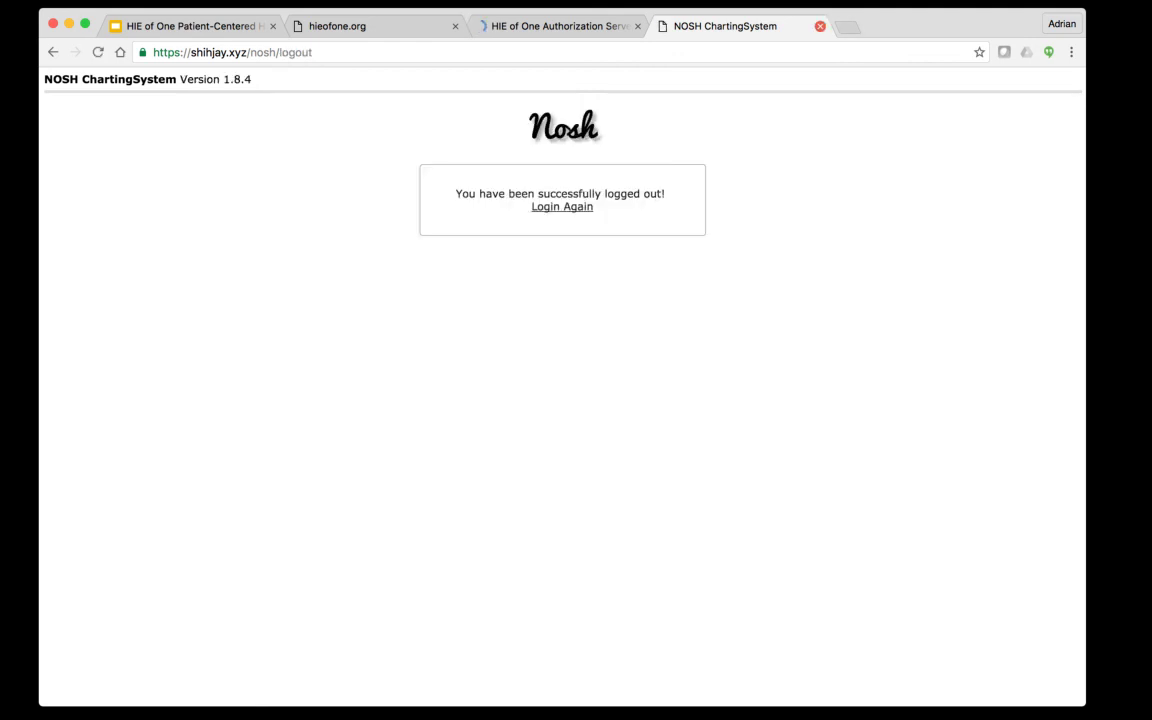
{"action": "left_click", "coordinate": [820, 26]}
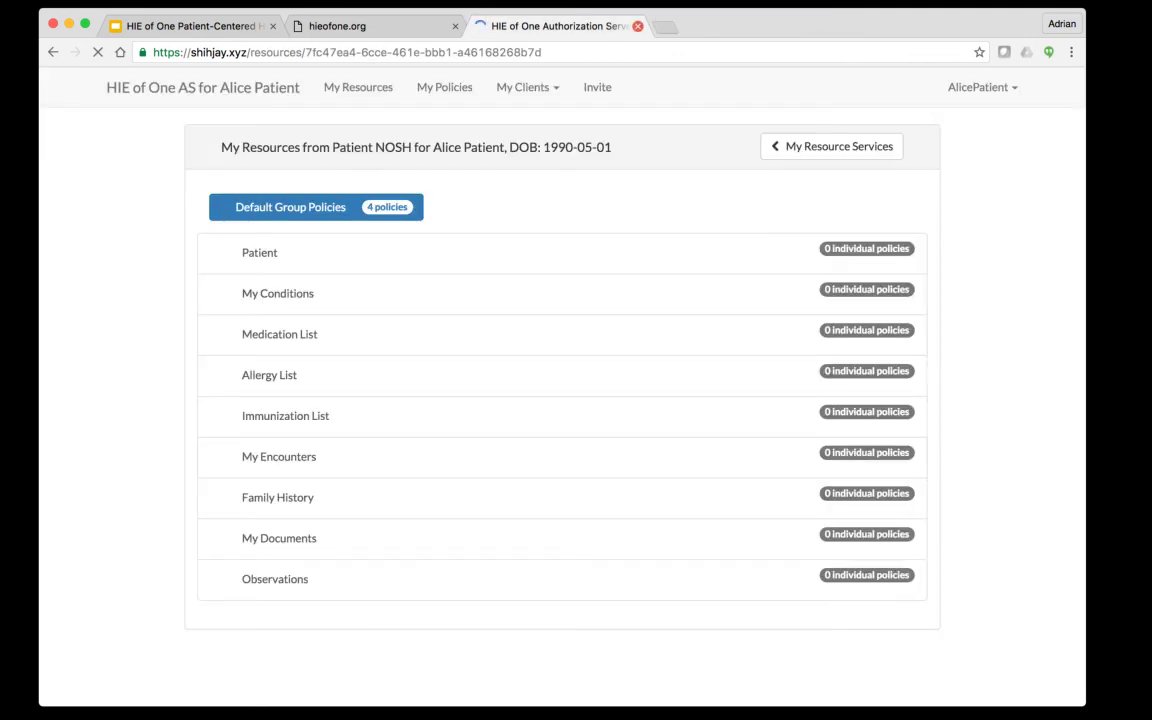